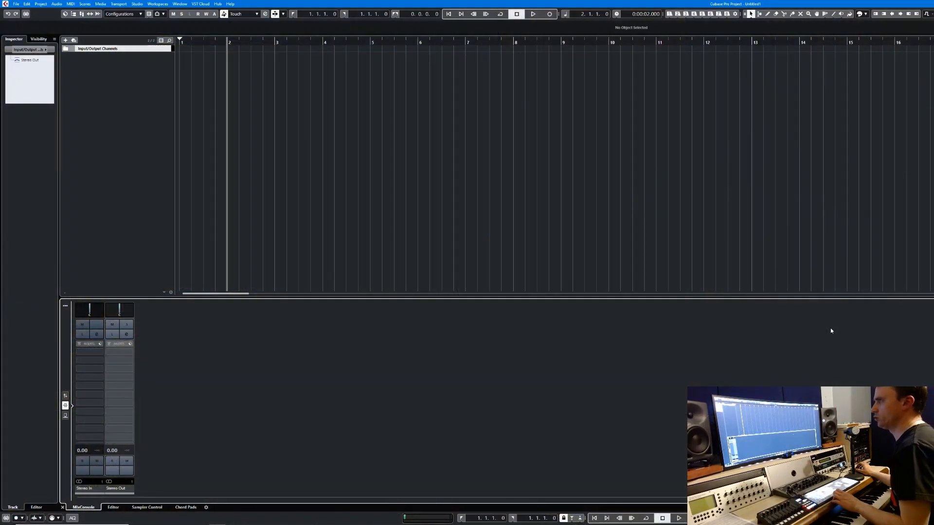
# Add a Retrologue instrument track and load the Sub Octave Bass preset.
pyautogui.press('t')
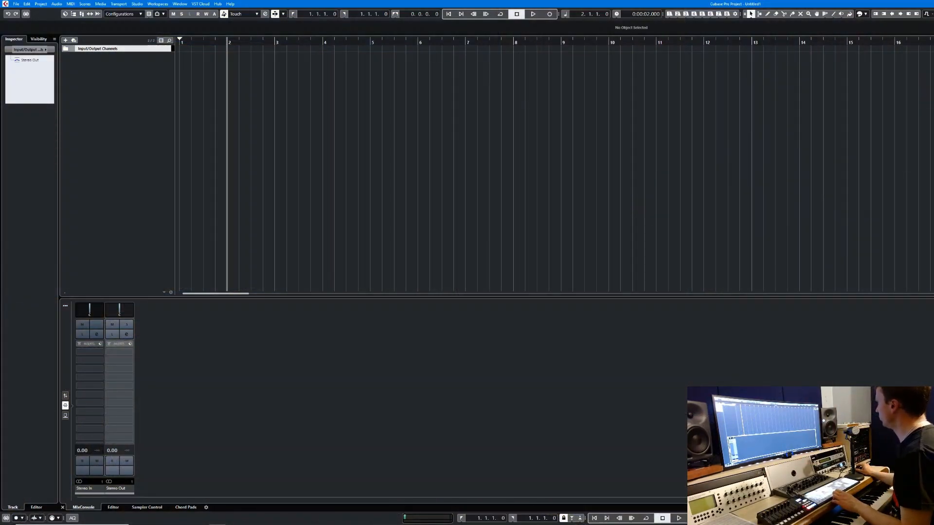
pyautogui.click(651, 294)
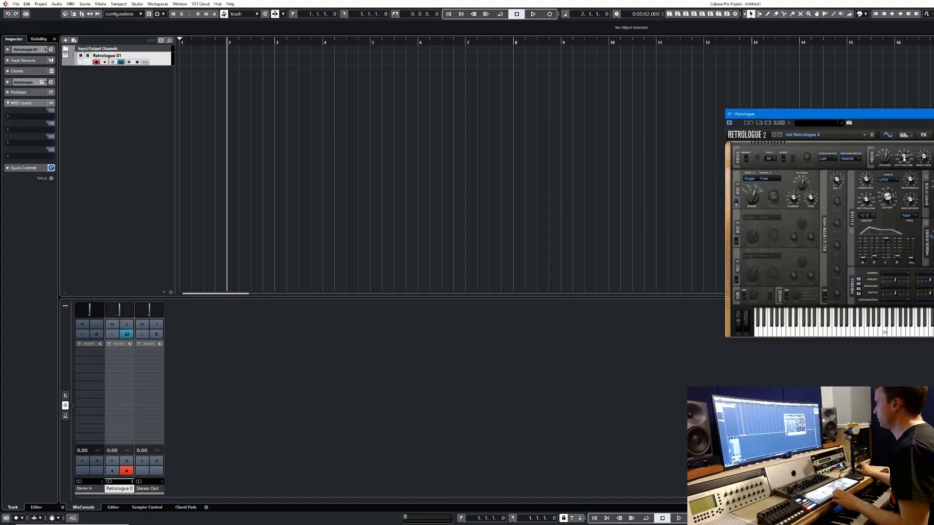
pyautogui.click(829, 136)
pyautogui.click(628, 214)
pyautogui.write('sub')
pyautogui.doubleClick(591, 233)
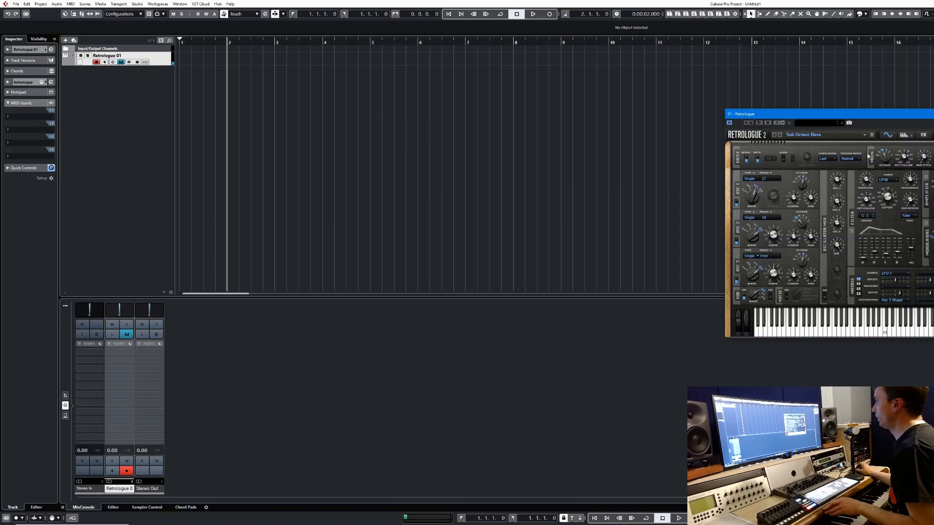
# Enable Retrologue's arpeggiator and build an eight-step pattern with steps 1, 2, 4, 6 and 8 active.
pyautogui.click(903, 135)
pyautogui.moveTo(919, 116); pyautogui.dragTo(670, 112)
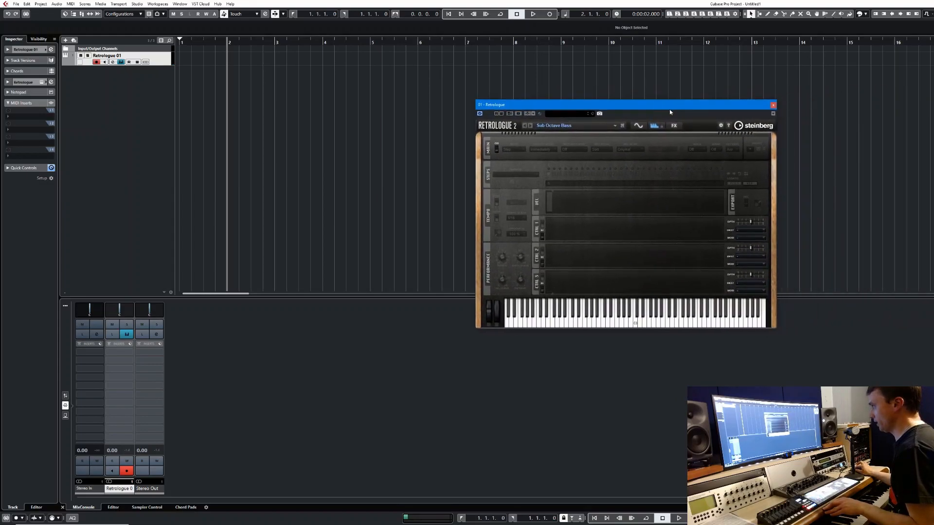
pyautogui.click(496, 150)
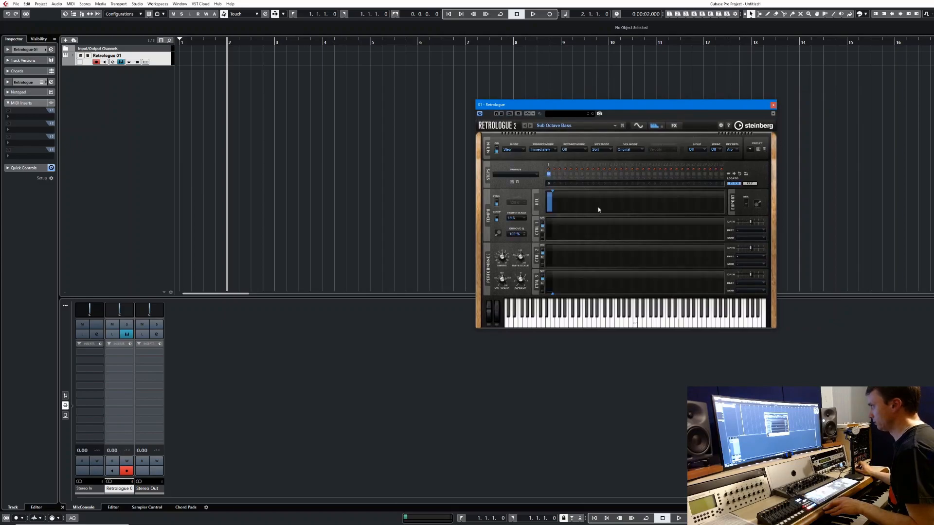
pyautogui.moveTo(551, 192); pyautogui.dragTo(589, 194)
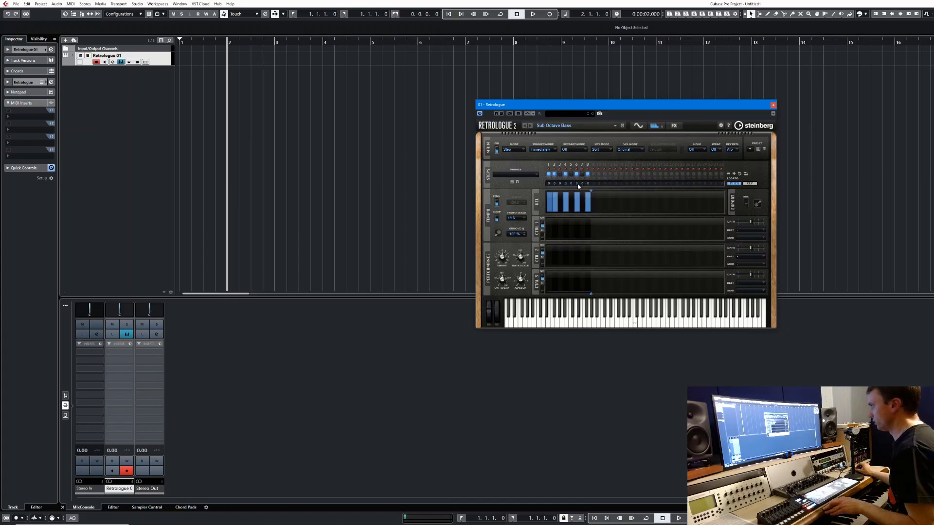
# Transpose arpeggiator step 6 by 12 semitones and step 2 by 7 semitones.
pyautogui.doubleClick(578, 184)
pyautogui.write('12')
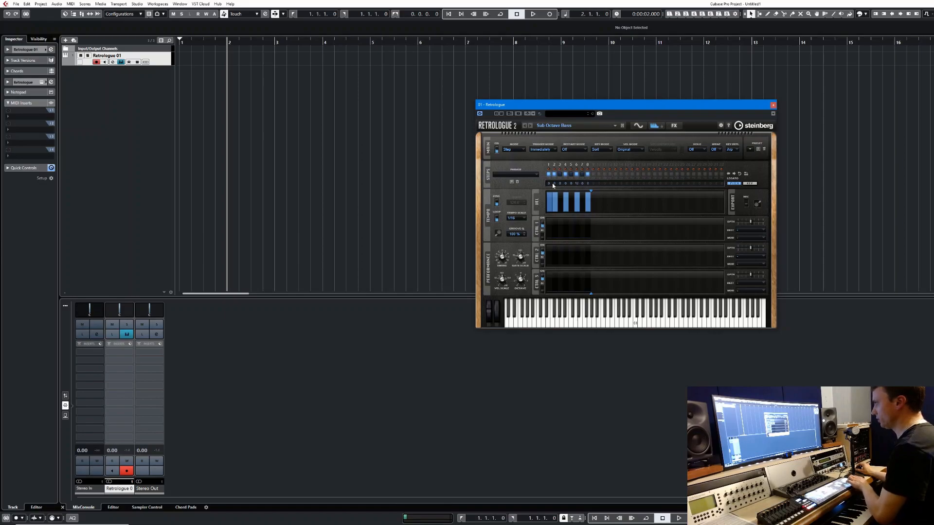
pyautogui.write('7')
pyautogui.press('Return')
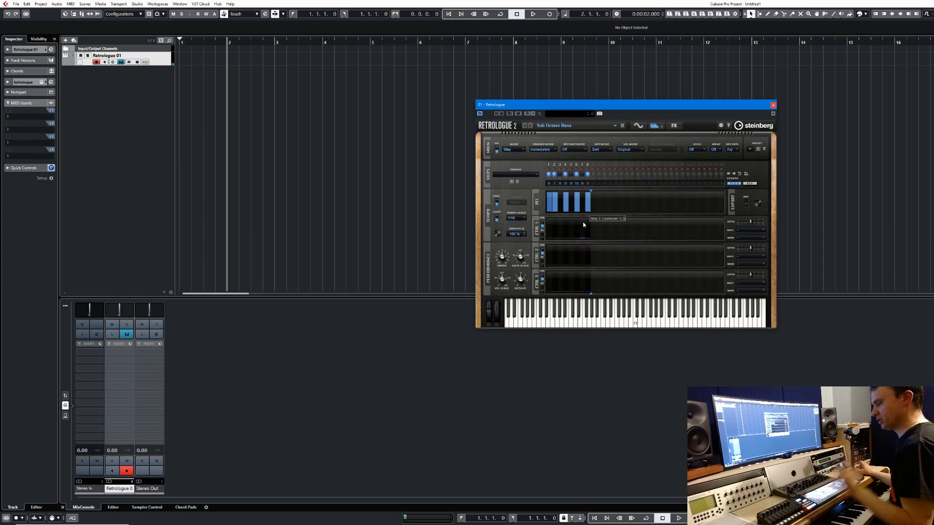
# Compare the sound with the arpeggiator off and on, leave it switched off, and return to the synth page.
pyautogui.click(497, 150)
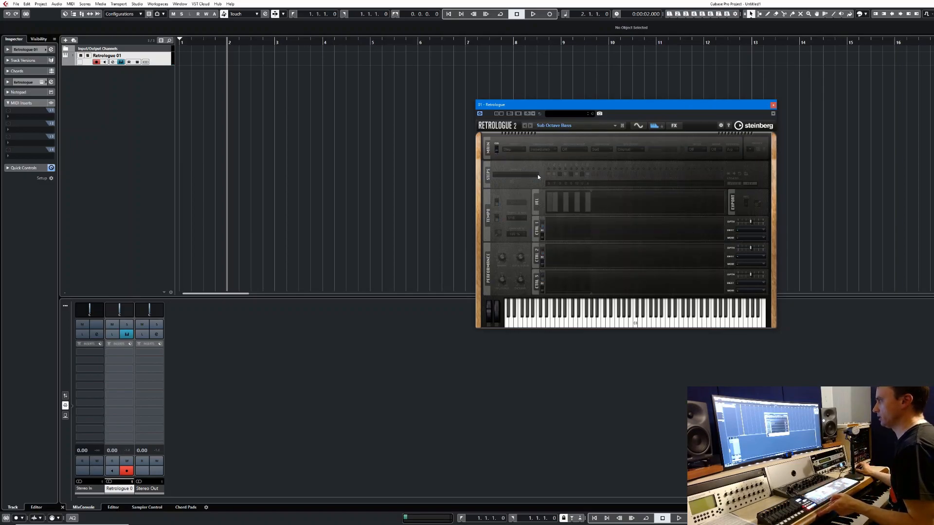
pyautogui.click(497, 150)
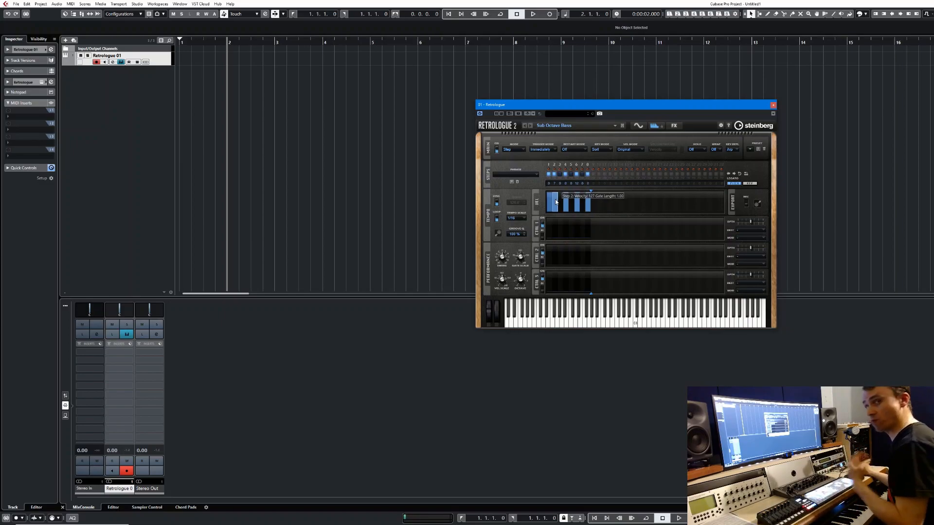
pyautogui.click(496, 151)
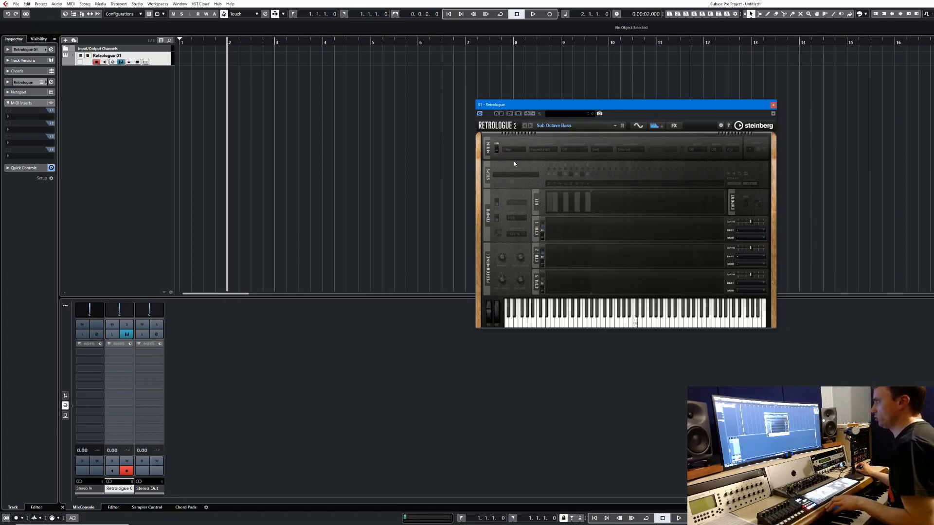
pyautogui.click(639, 127)
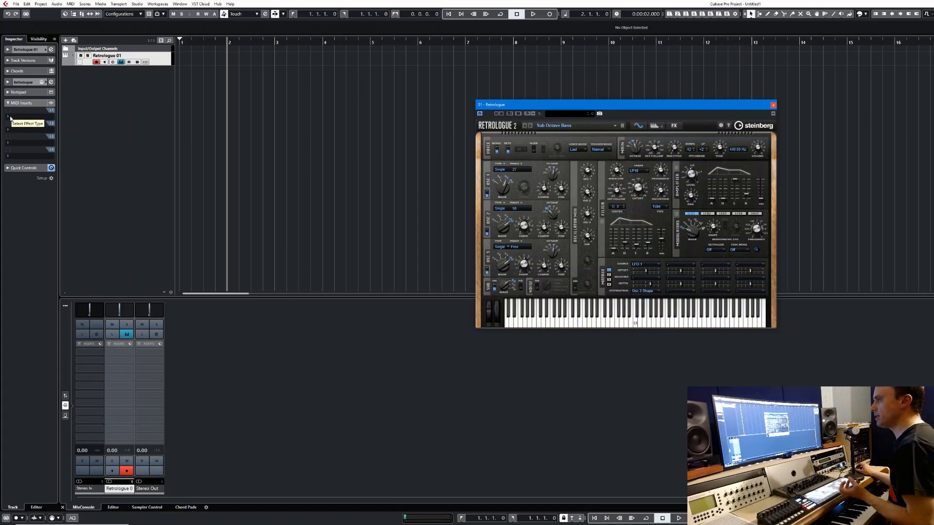
# Add Beat Designer as a MIDI insert on the Retrologue track and move the synth window clear of it.
pyautogui.click(10, 119)
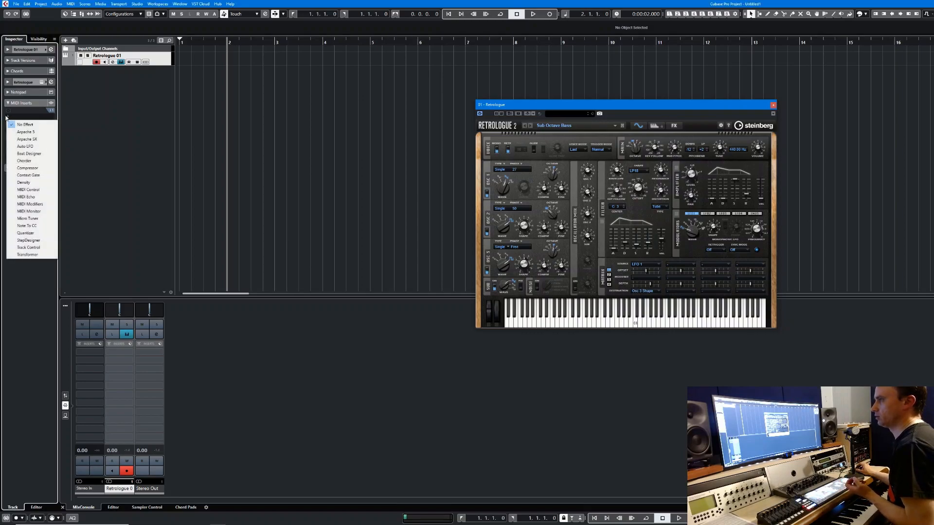
pyautogui.click(29, 154)
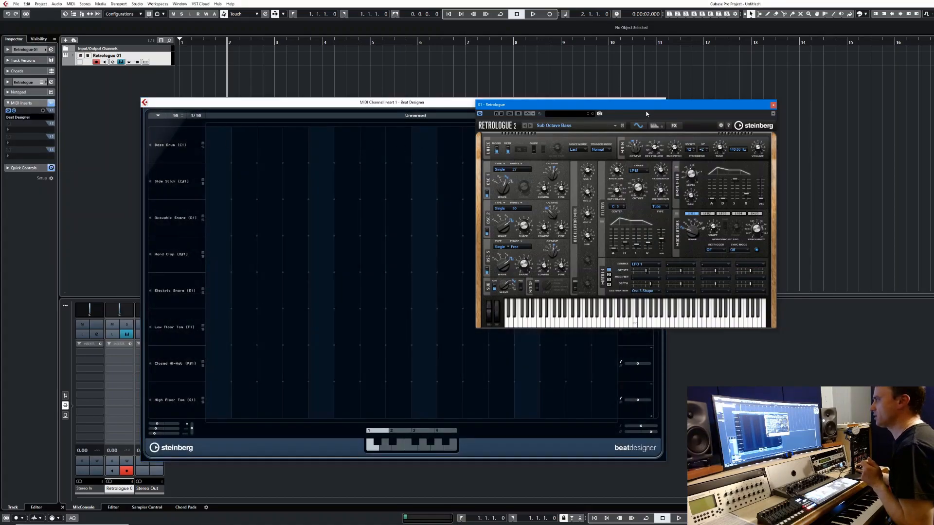
pyautogui.moveTo(671, 104); pyautogui.dragTo(922, 106)
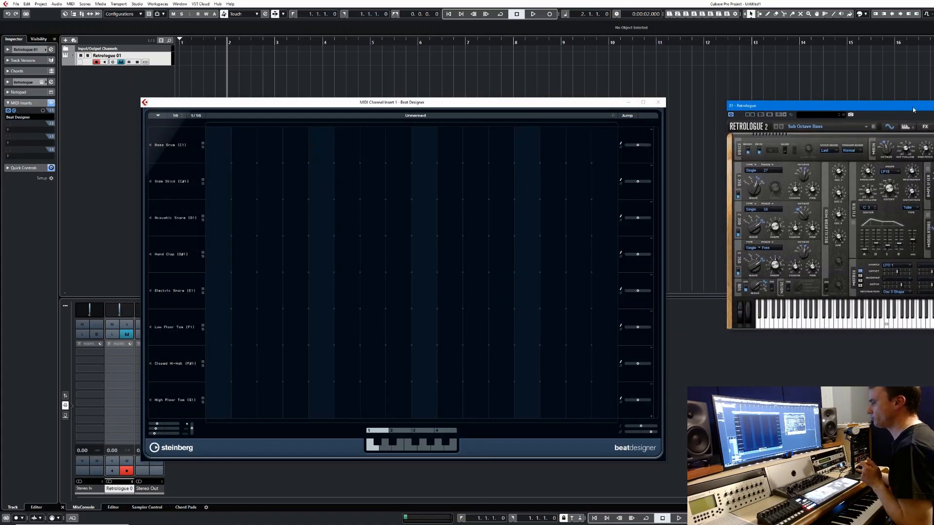
pyautogui.click(179, 150)
pyautogui.click(179, 181)
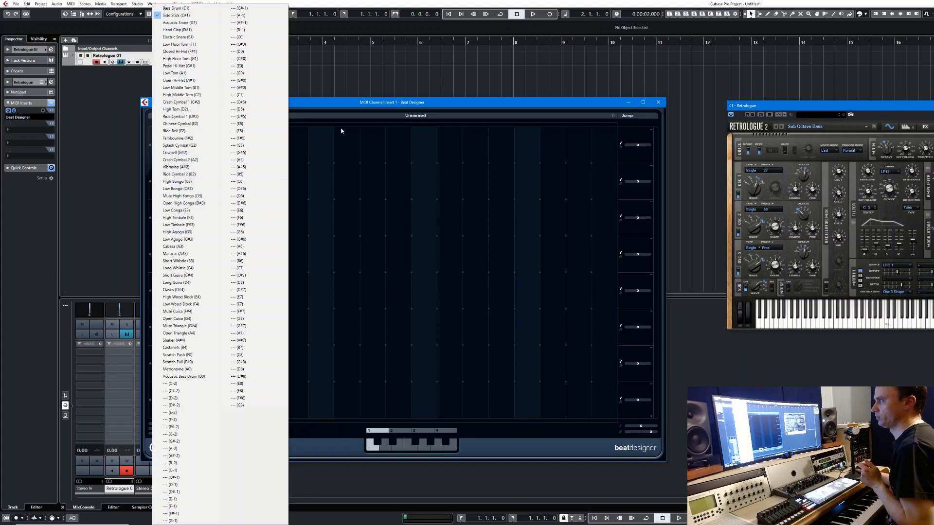
pyautogui.click(353, 109)
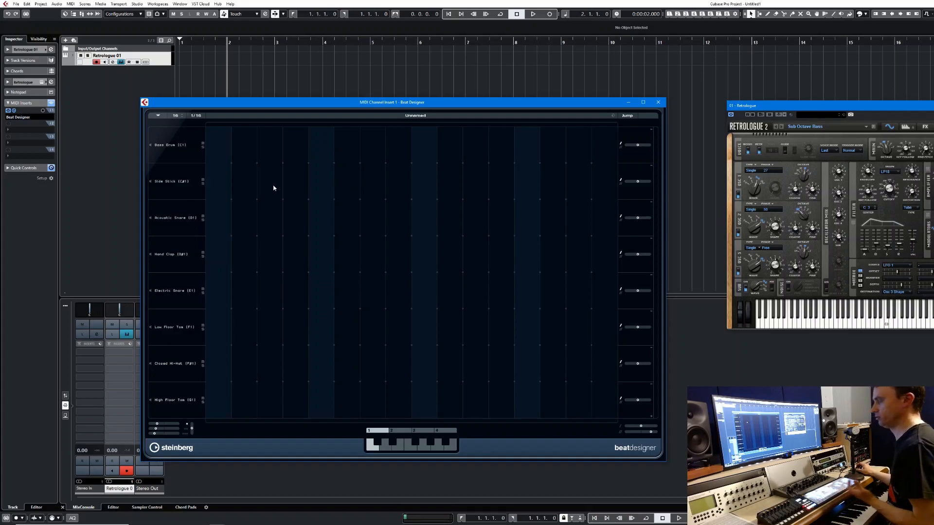
# Assign the first four Beat Designer lanes to High Bongo (C3), Long Whistle (C4), Open High Conga (D#3) and Maracas (A#3).
pyautogui.click(200, 146)
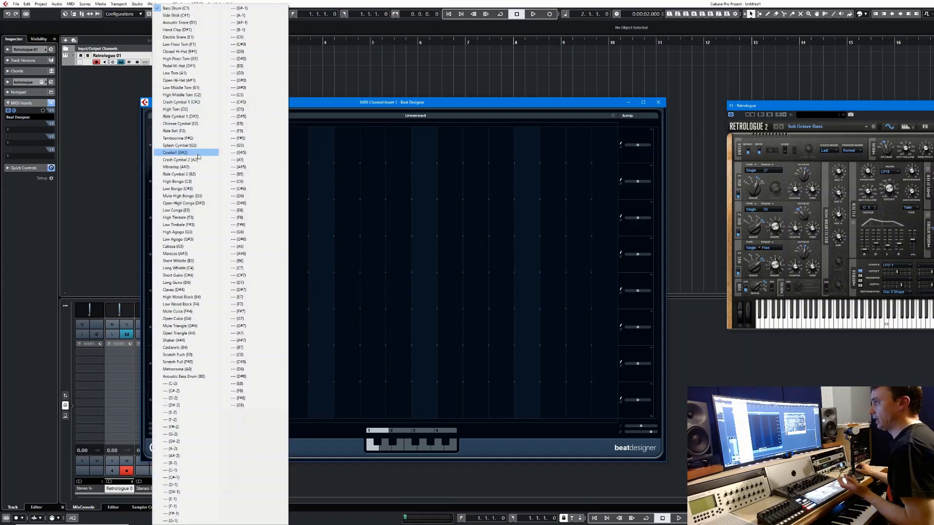
pyautogui.click(197, 182)
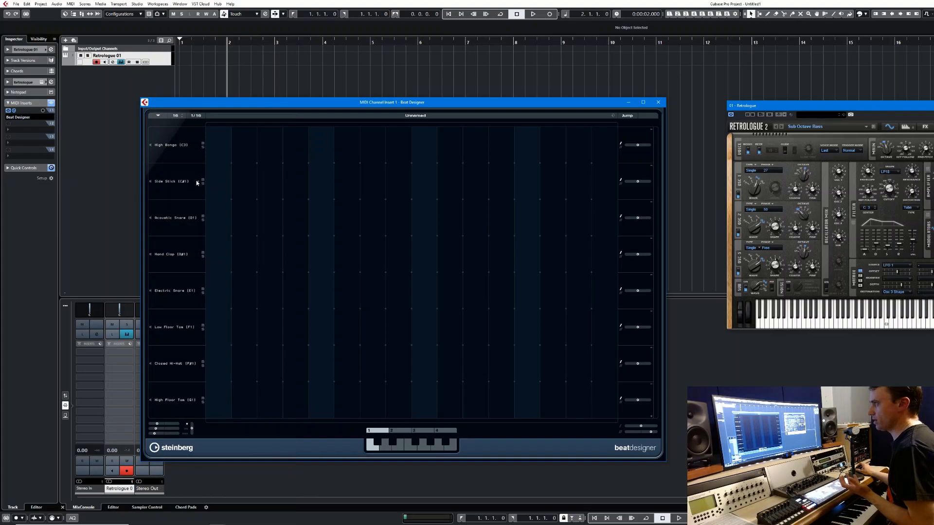
pyautogui.click(201, 182)
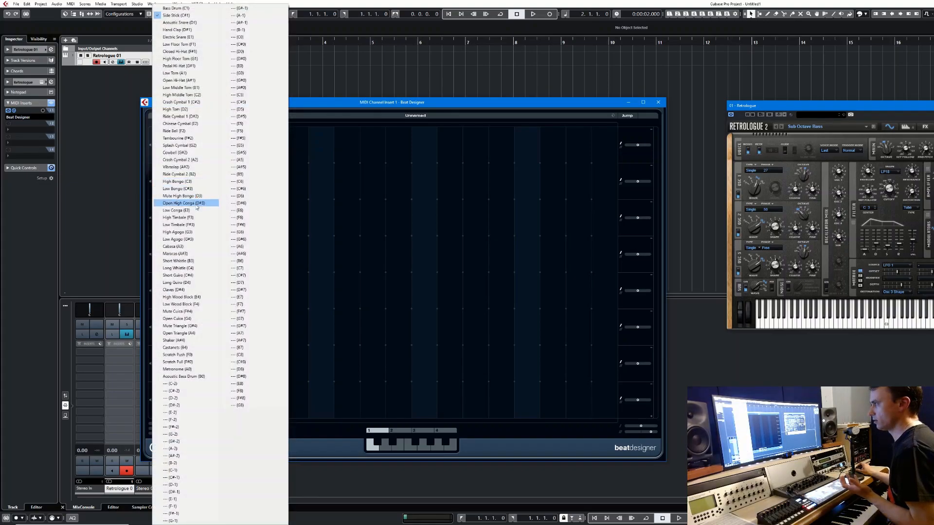
pyautogui.click(193, 269)
pyautogui.click(197, 219)
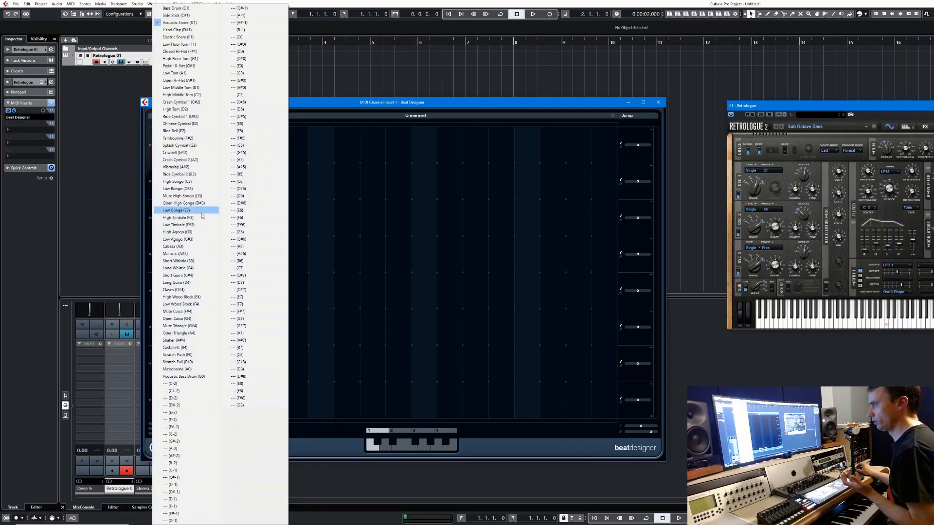
pyautogui.click(194, 203)
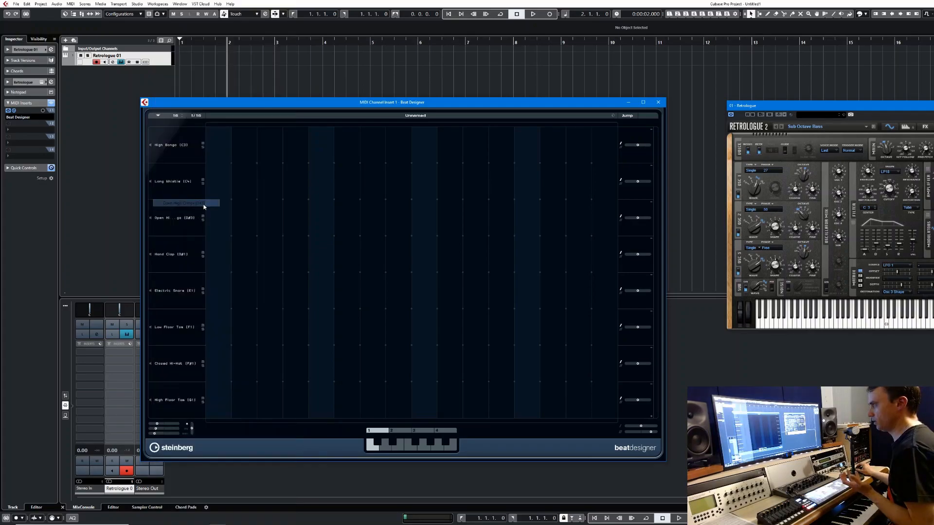
pyautogui.click(198, 255)
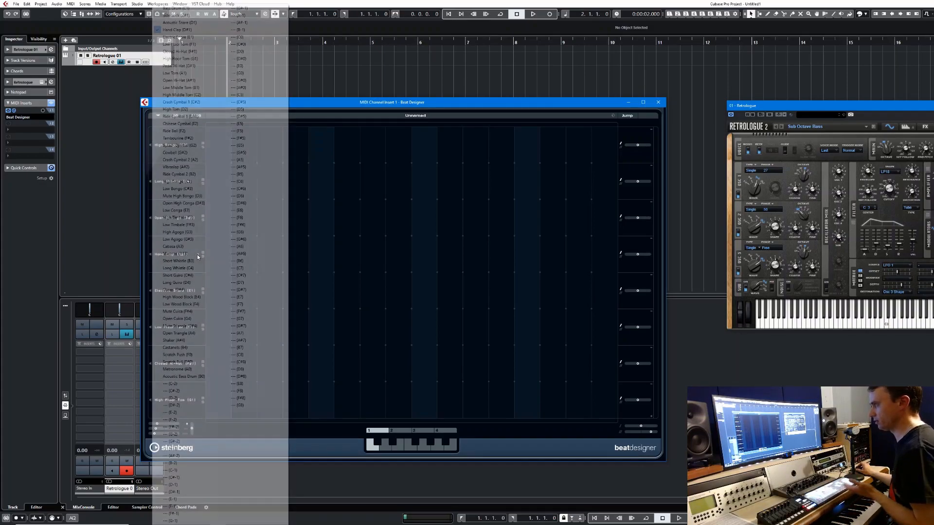
pyautogui.click(197, 256)
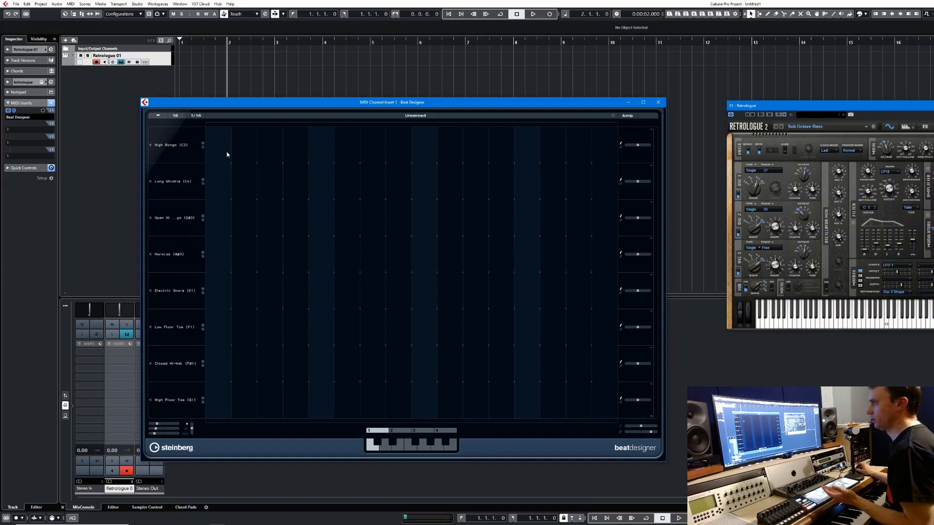
# Set the step resolution to 1/8 and enter High Bongo (C3) hits on steps 1, 3, 4, 6, 8, 9, 11, 13, 14 and 16.
pyautogui.click(199, 117)
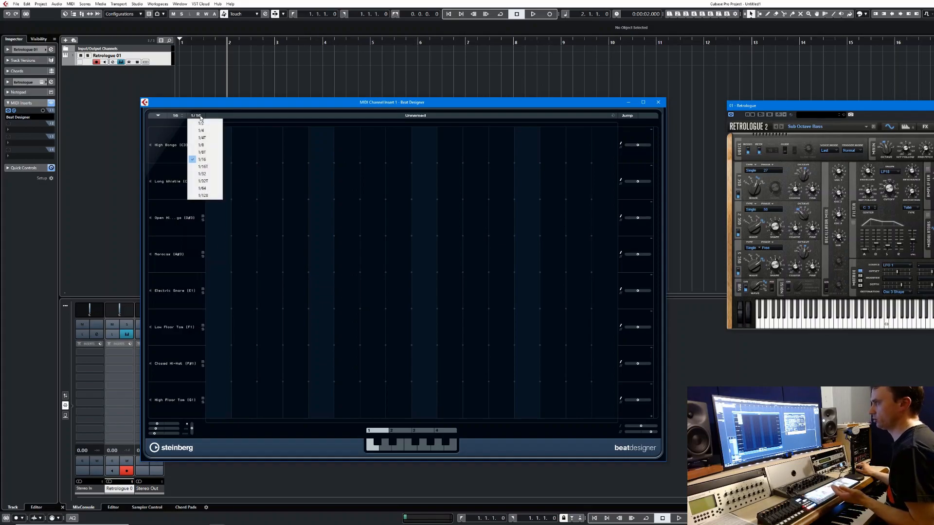
pyautogui.click(203, 146)
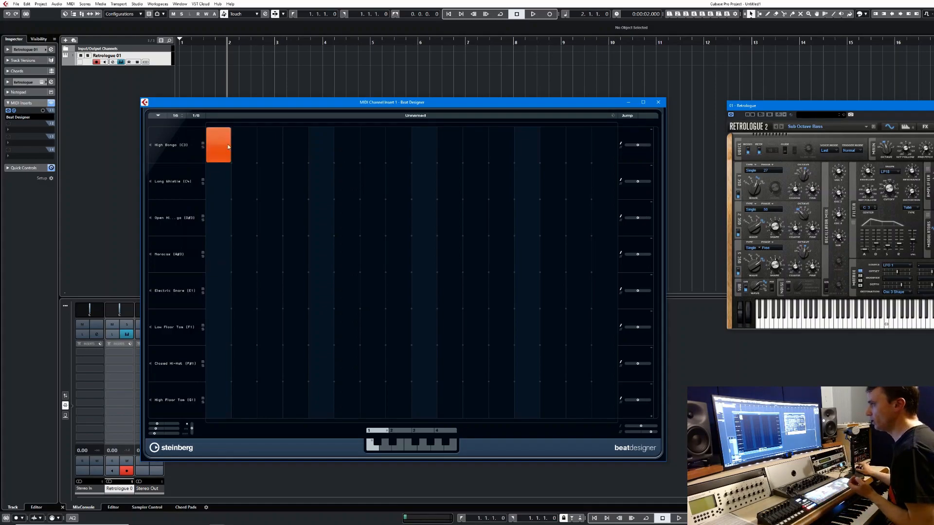
pyautogui.click(264, 148)
pyautogui.click(344, 147)
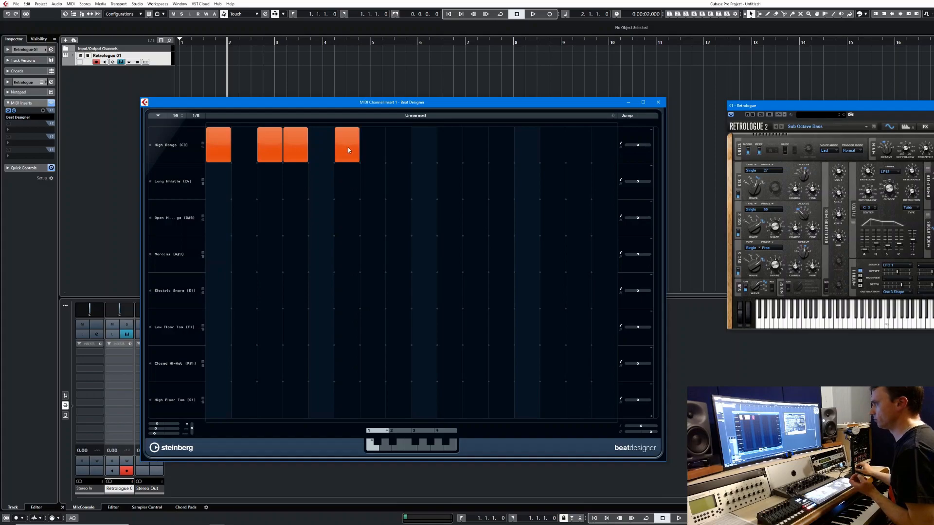
pyautogui.click(393, 153)
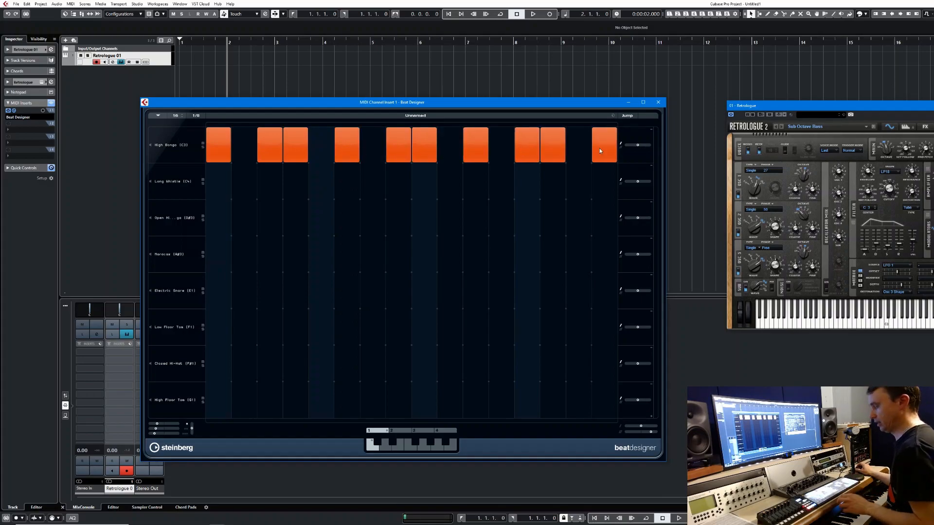
# Play the pattern and shift the High Bongo hits on steps 3 and 8 to the Long Whistle (C4) lane.
pyautogui.press('space')
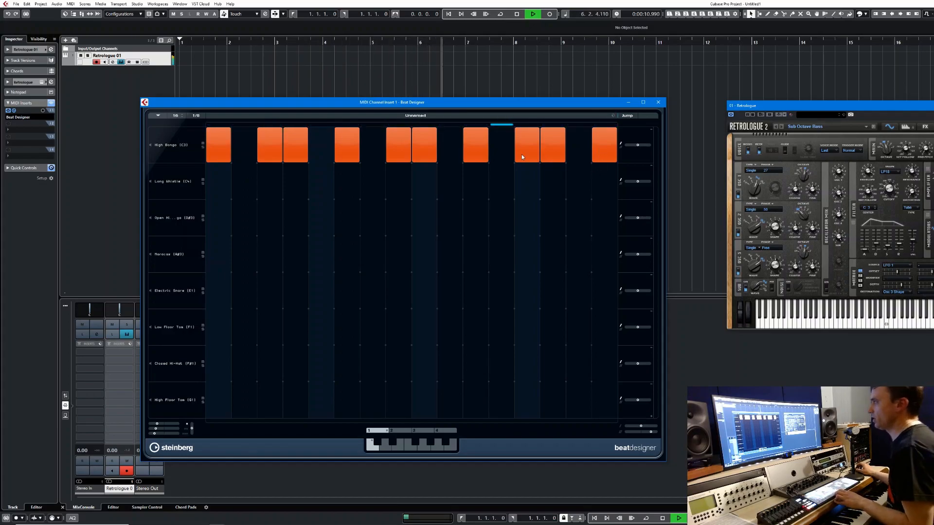
pyautogui.click(291, 152)
pyautogui.press('space')
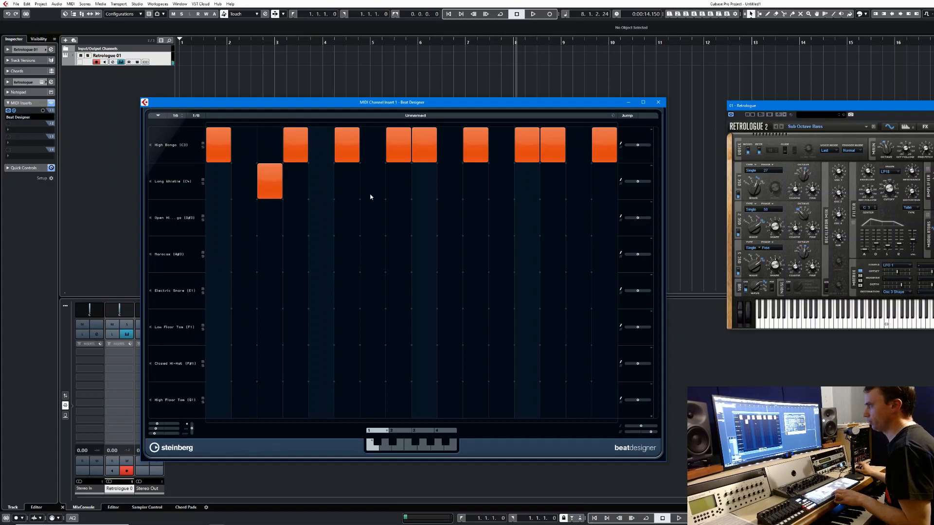
pyautogui.click(393, 189)
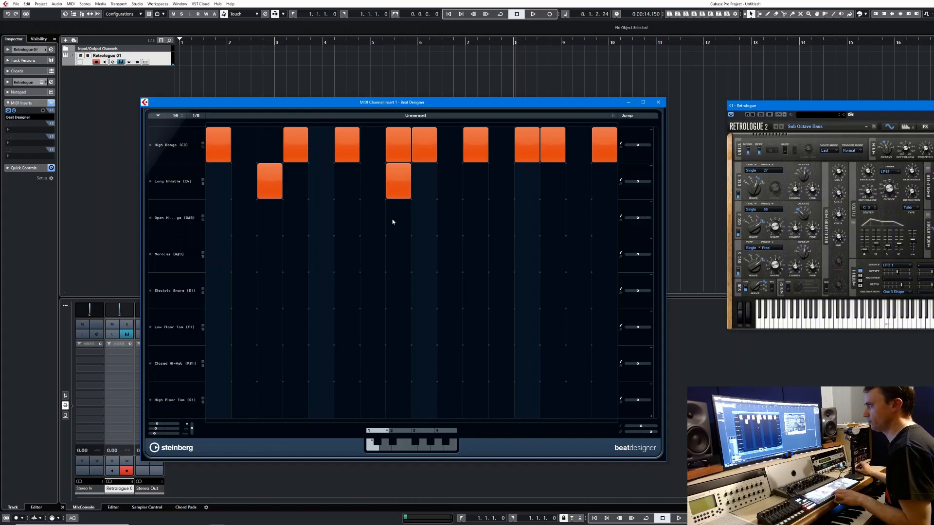
pyautogui.click(404, 153)
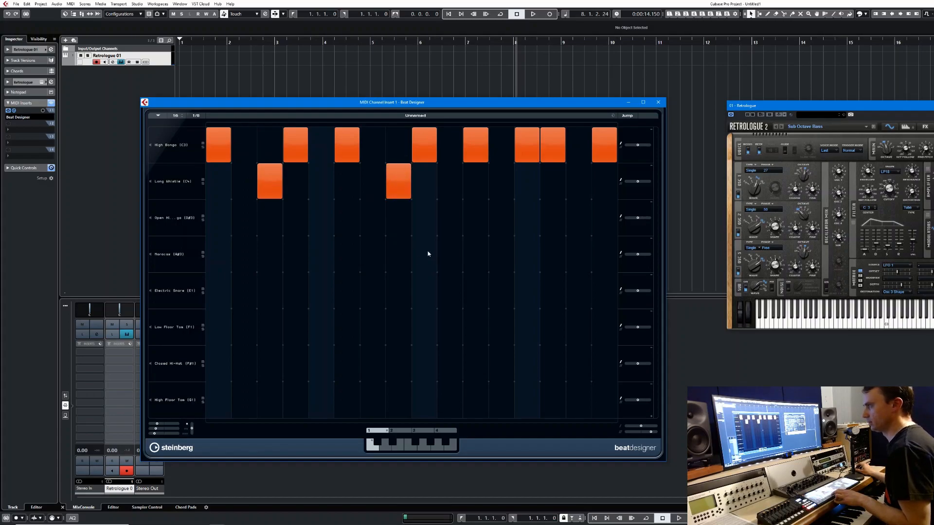
# Shift the hits on steps 9 and 14 to Maracas (A#3) and step 13 to Open High Conga (D#3), and play the pattern.
pyautogui.click(427, 249)
pyautogui.click(434, 156)
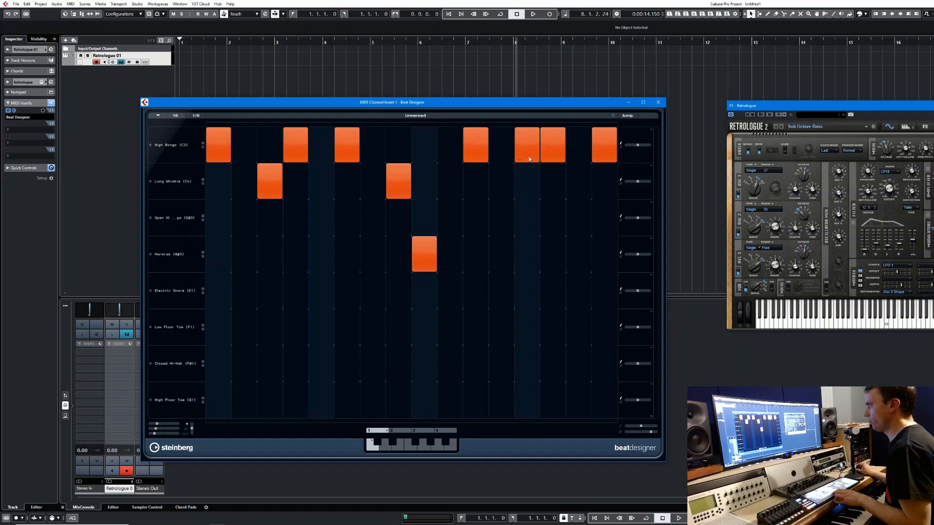
pyautogui.click(528, 214)
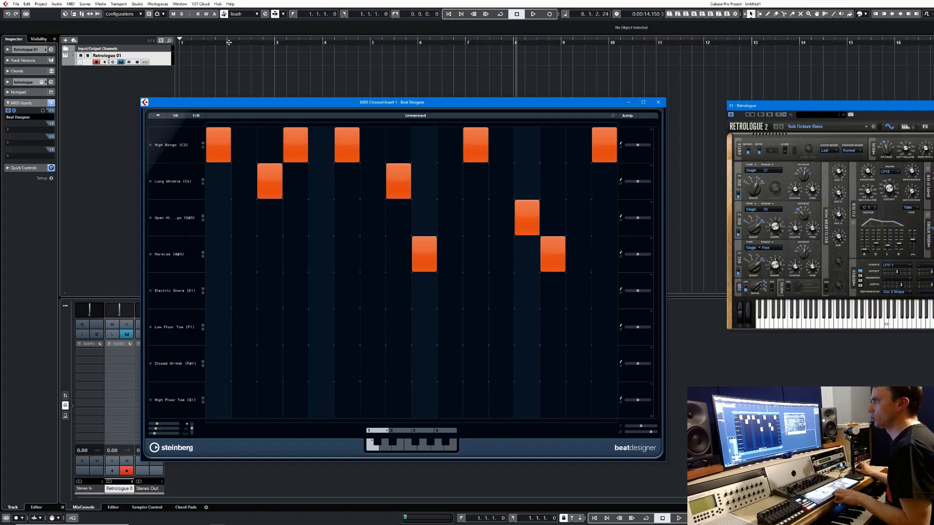
pyautogui.press('space')
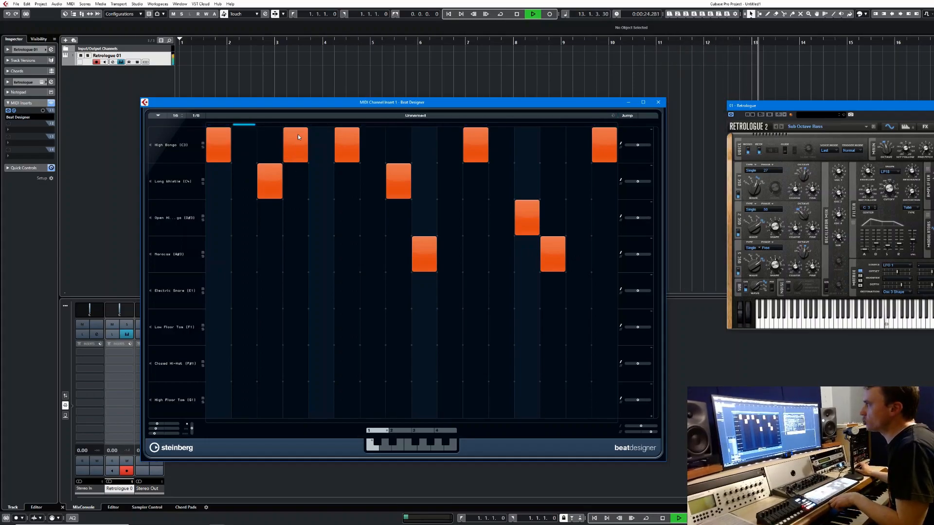
# Add flams to the Long Whistle hit on step 3 and the Maracas hit on step 9, and play the pattern.
pyautogui.press('space')
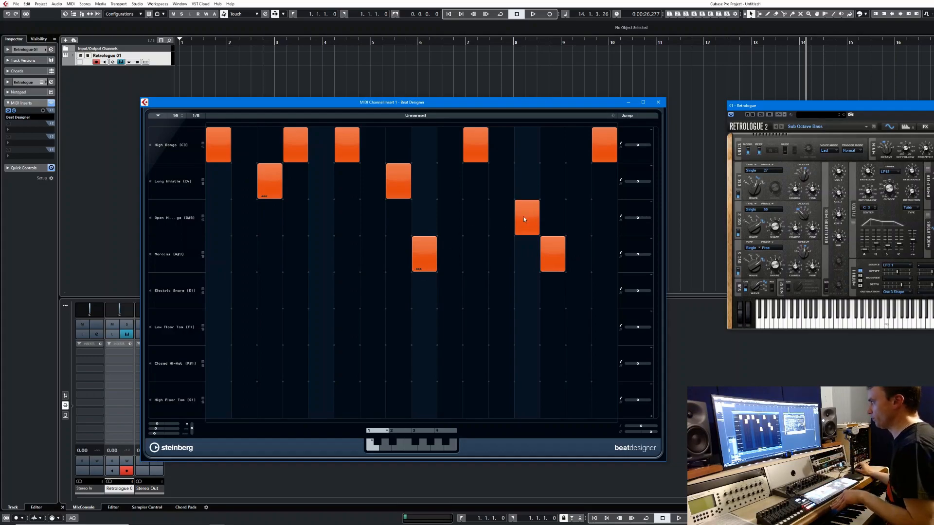
pyautogui.press('space')
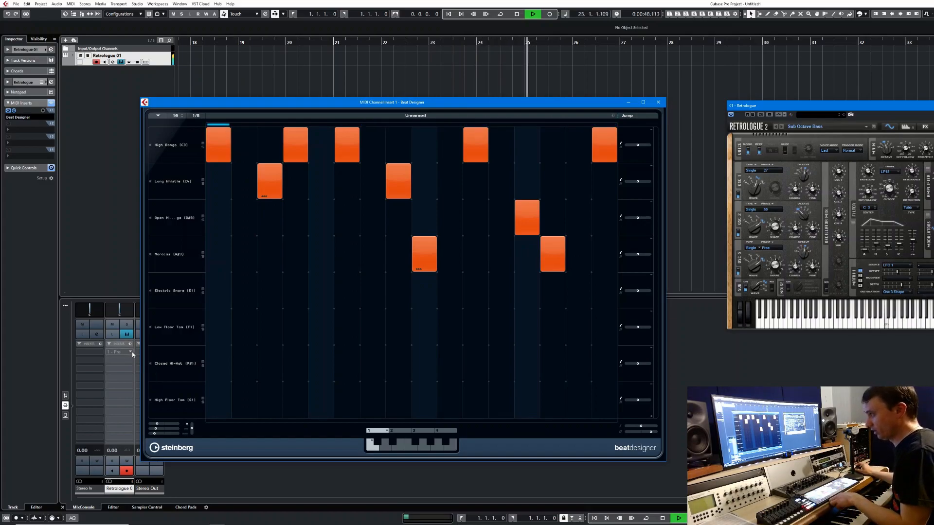
# Insert MultiTap Delay as the Retrologue channel's first effect, load the Analog Stereo Echo preset and set its mix to 13 %.
pyautogui.click(132, 352)
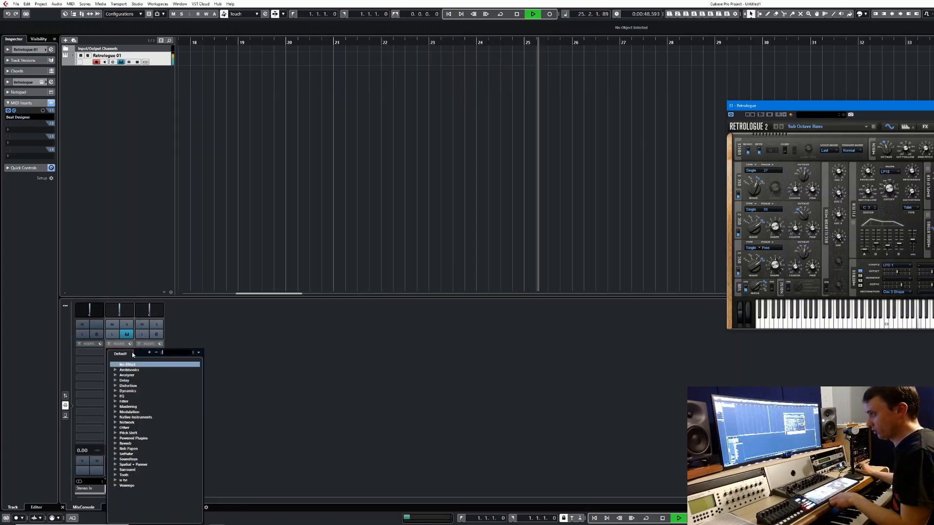
pyautogui.click(115, 381)
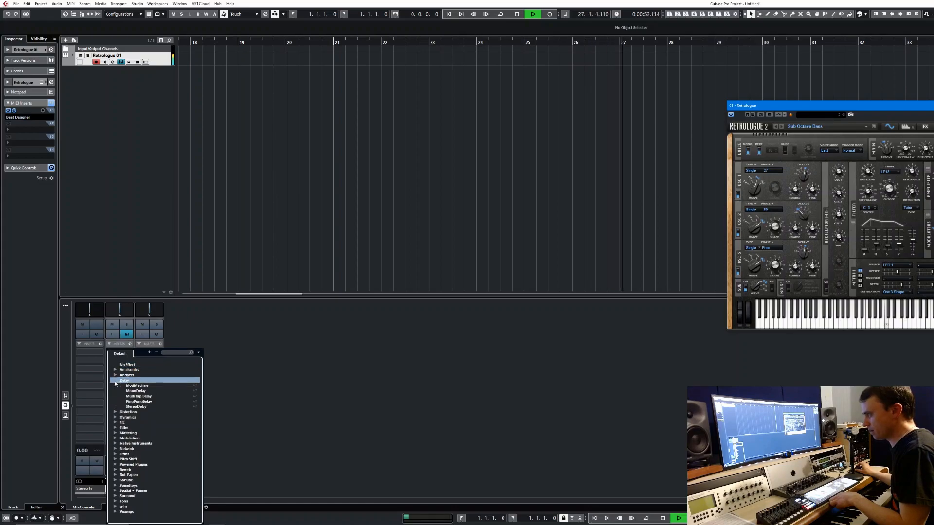
pyautogui.click(137, 397)
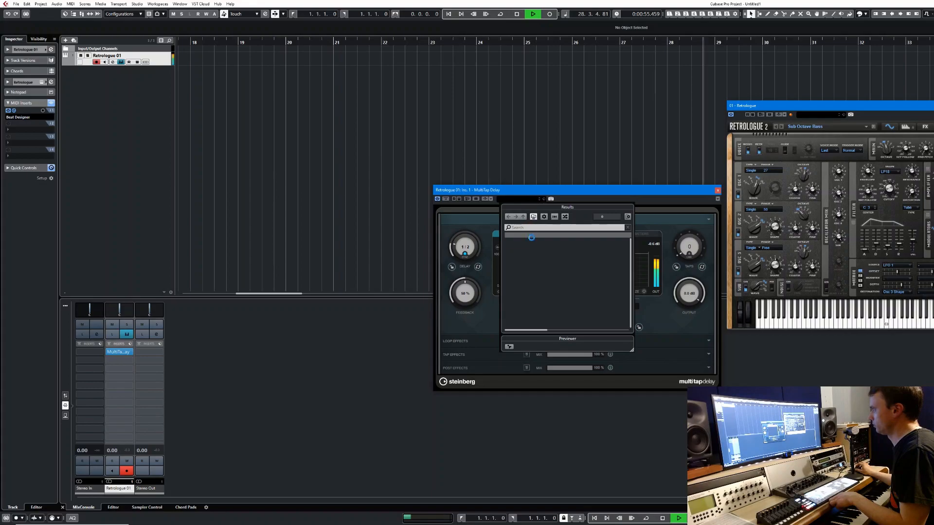
pyautogui.doubleClick(531, 258)
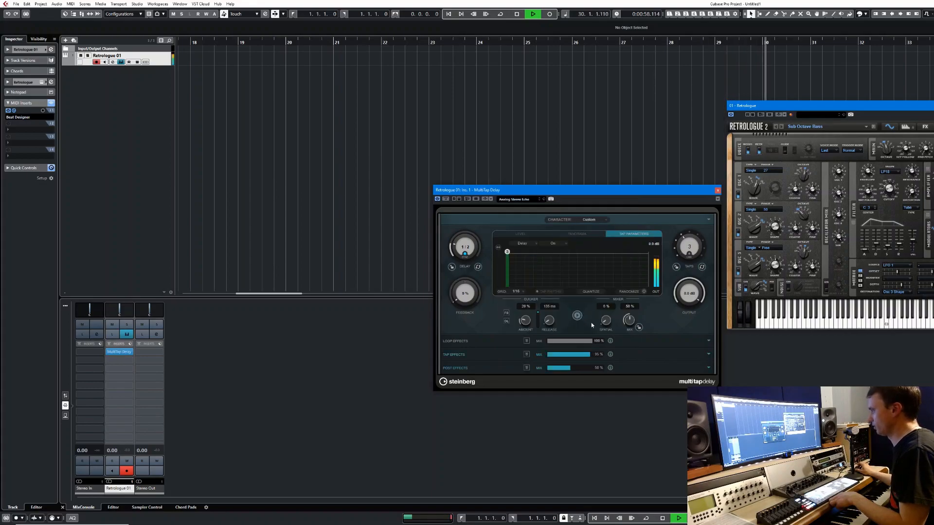
pyautogui.moveTo(628, 329); pyautogui.dragTo(628, 332)
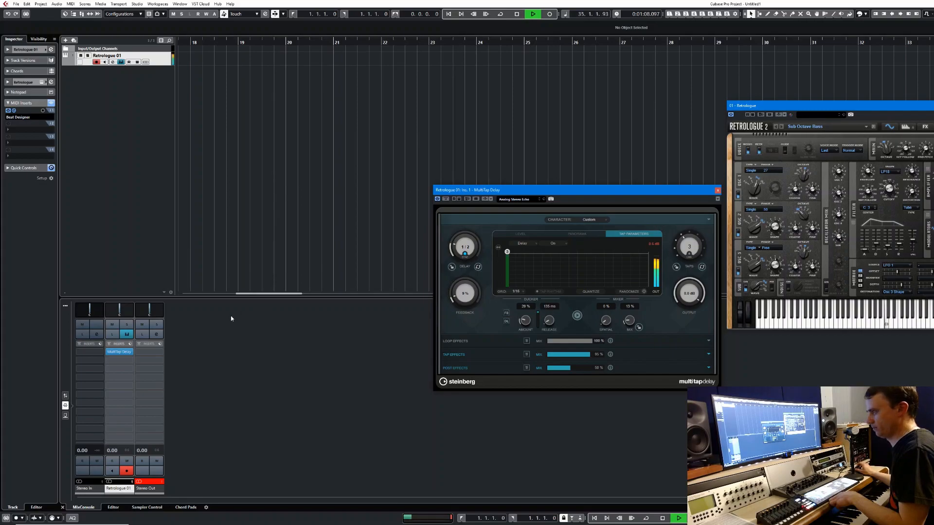
# Insert the DaTube distortion in the Retrologue channel's second effect slot, reduce its mix to 74 % and close its editor.
pyautogui.click(132, 364)
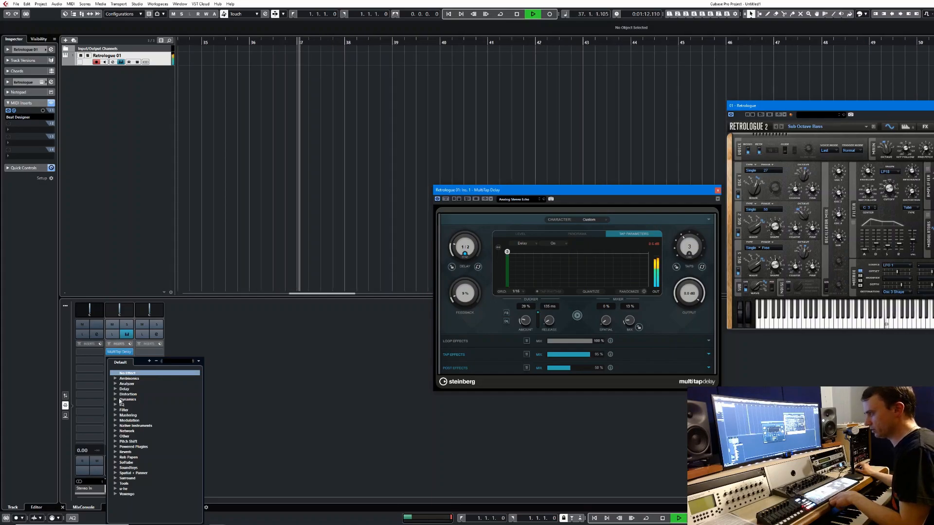
pyautogui.click(128, 394)
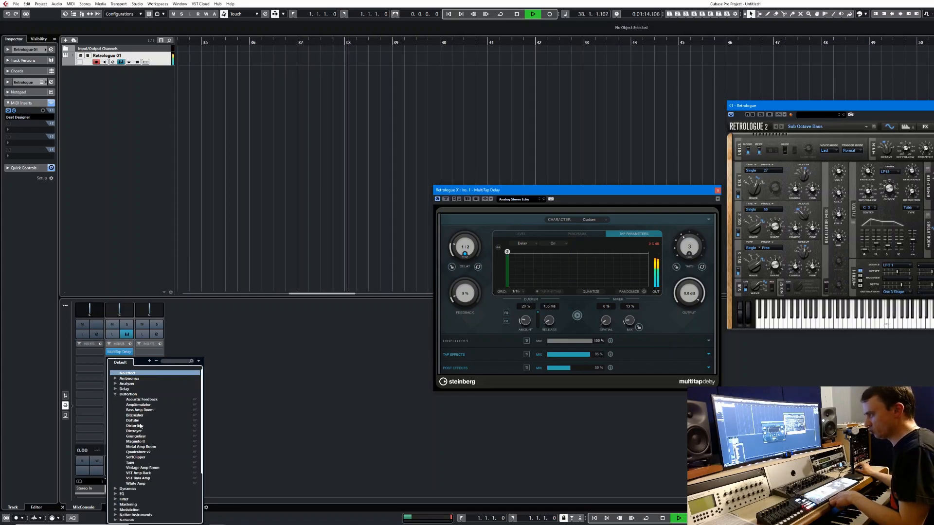
pyautogui.click(133, 420)
pyautogui.moveTo(634, 281); pyautogui.dragTo(635, 280)
pyautogui.click(586, 233)
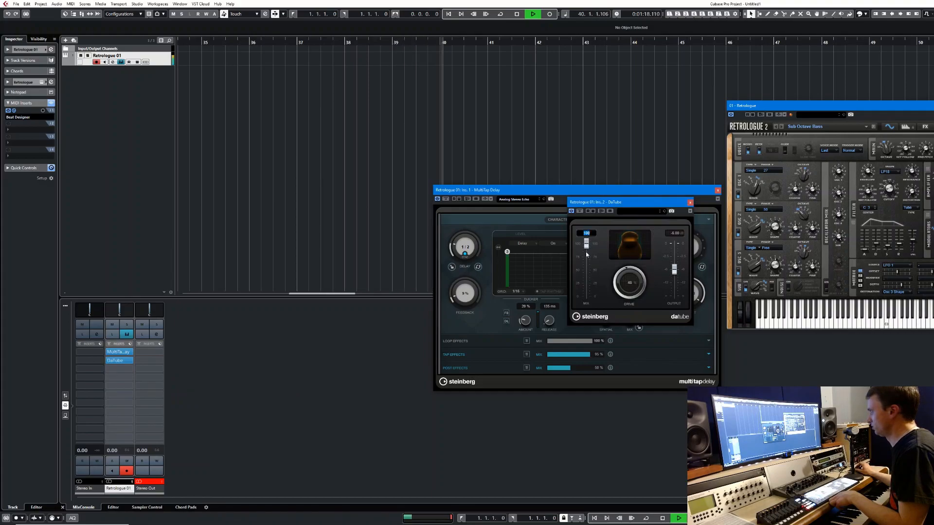
pyautogui.moveTo(586, 245); pyautogui.dragTo(586, 260)
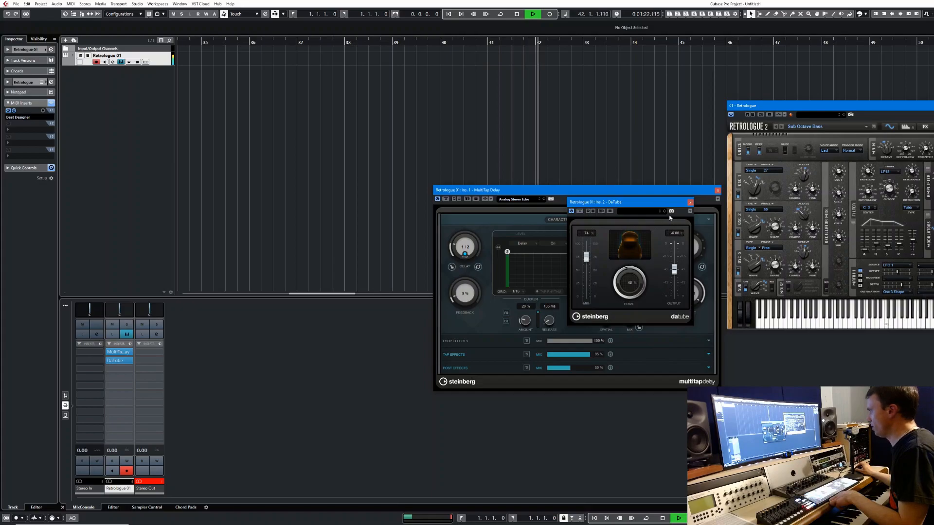
pyautogui.click(690, 202)
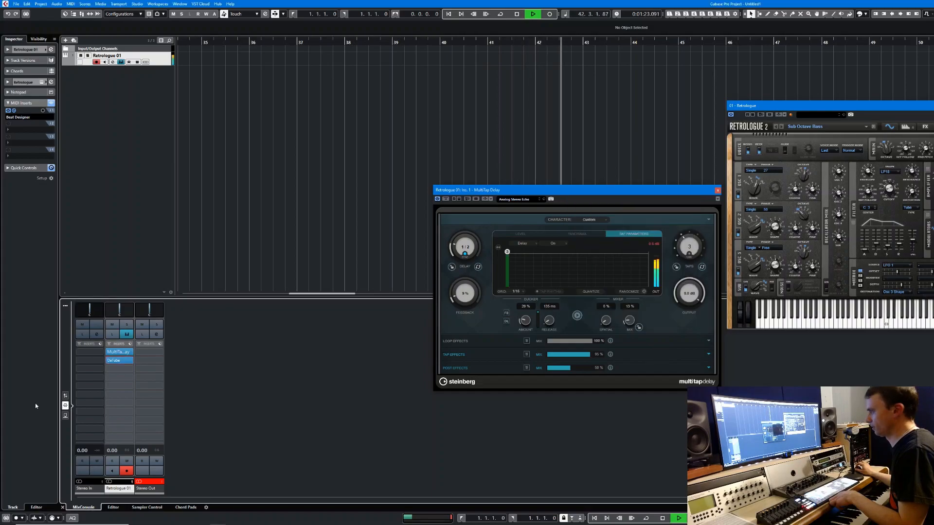
# Insert VST MultiPanner in the Retrologue channel's third effect slot and set its Z rotation to about 7.2°.
pyautogui.click(132, 370)
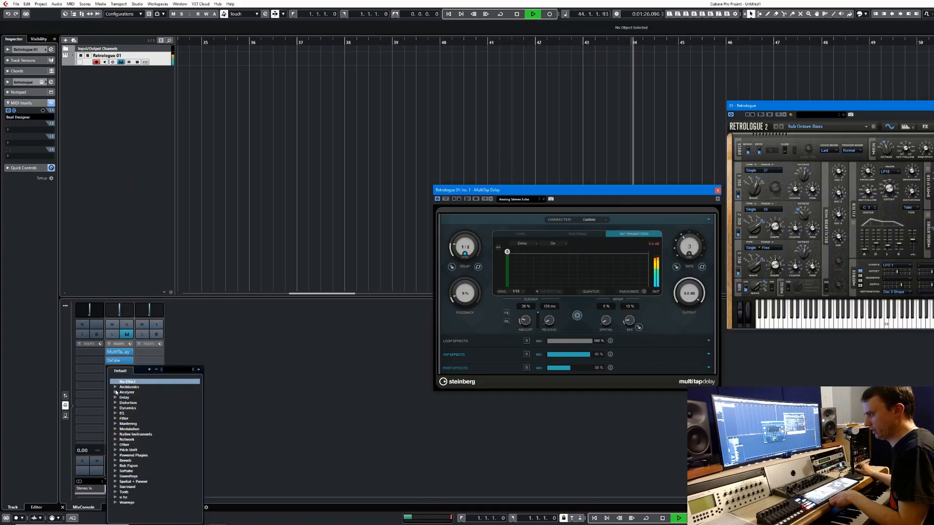
pyautogui.click(114, 445)
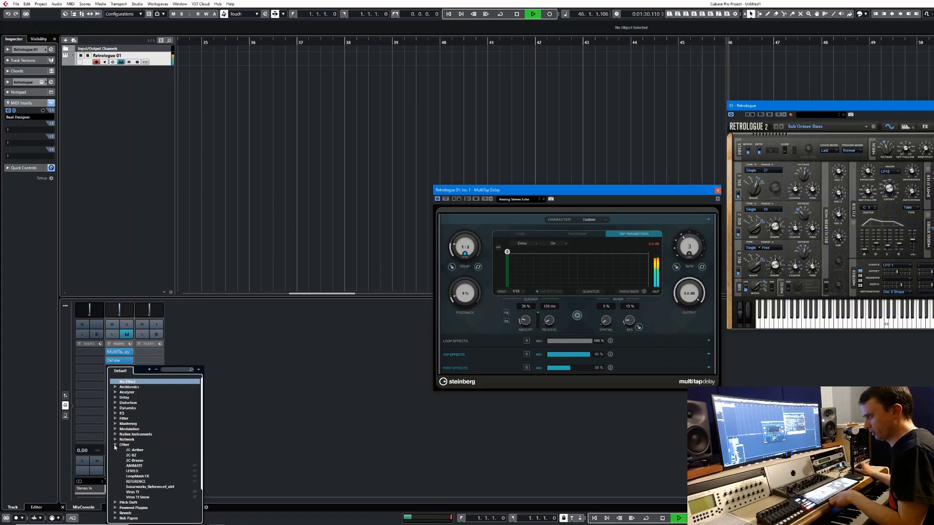
pyautogui.click(115, 446)
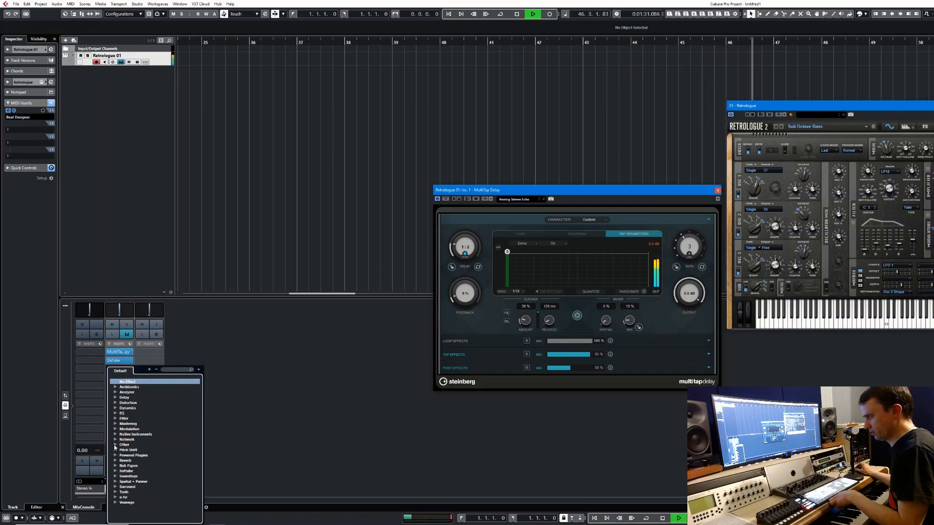
pyautogui.click(117, 483)
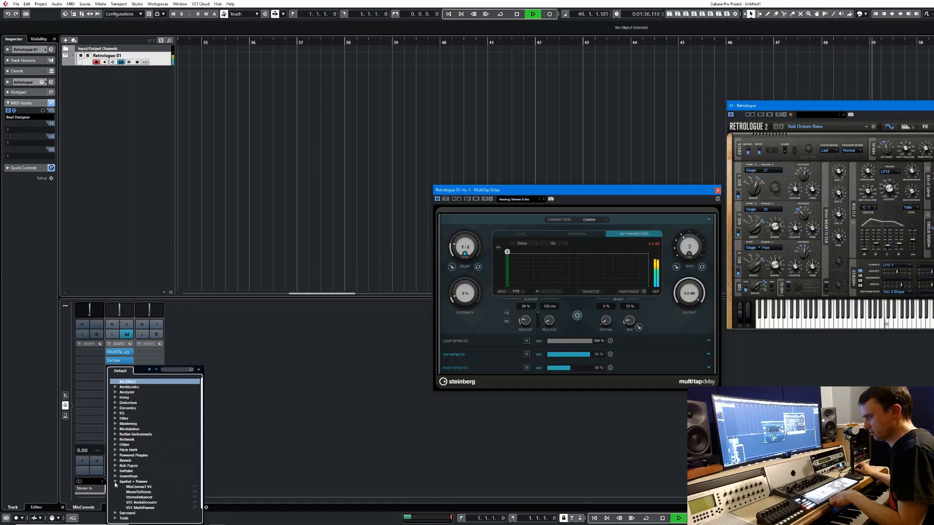
pyautogui.click(140, 507)
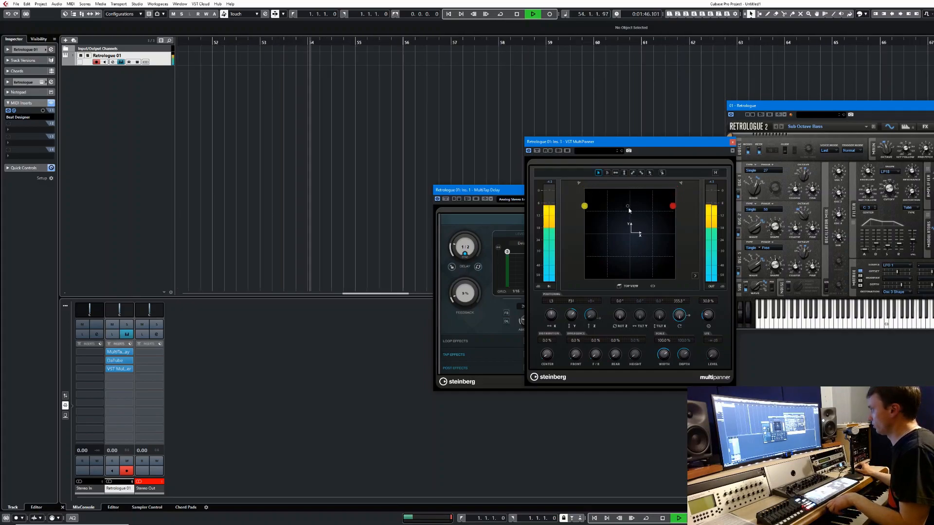
pyautogui.moveTo(621, 316); pyautogui.dragTo(624, 327)
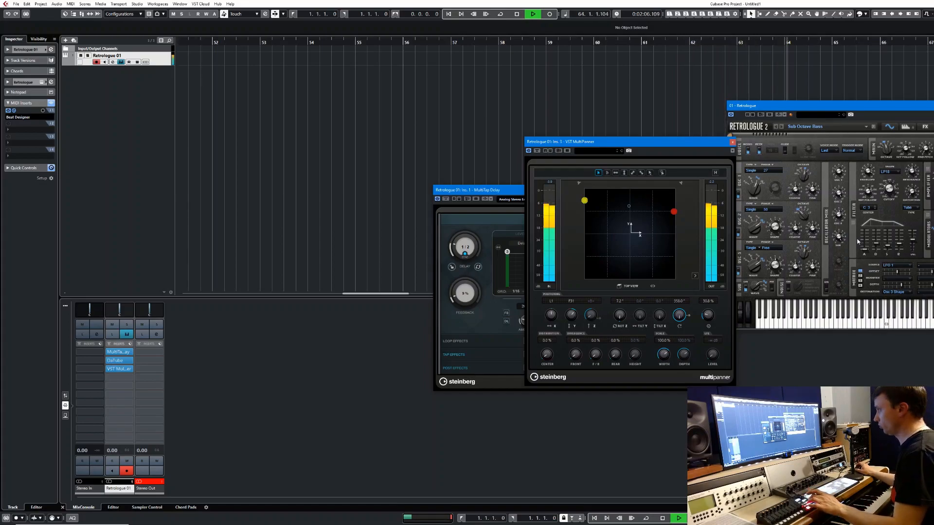
# Stop playback, reopen the Beat Designer editor and close the MultiPanner and MultiTap Delay editors.
pyautogui.press('space')
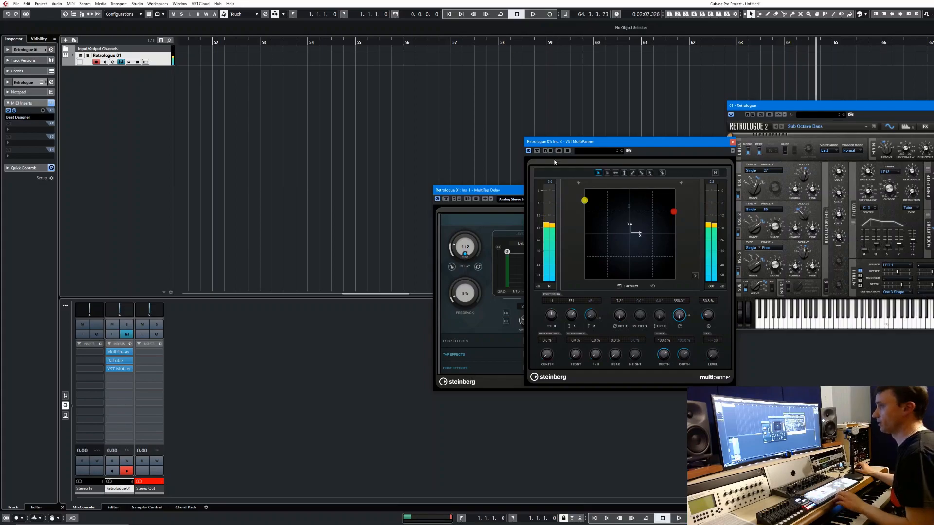
pyautogui.click(17, 119)
pyautogui.click(14, 111)
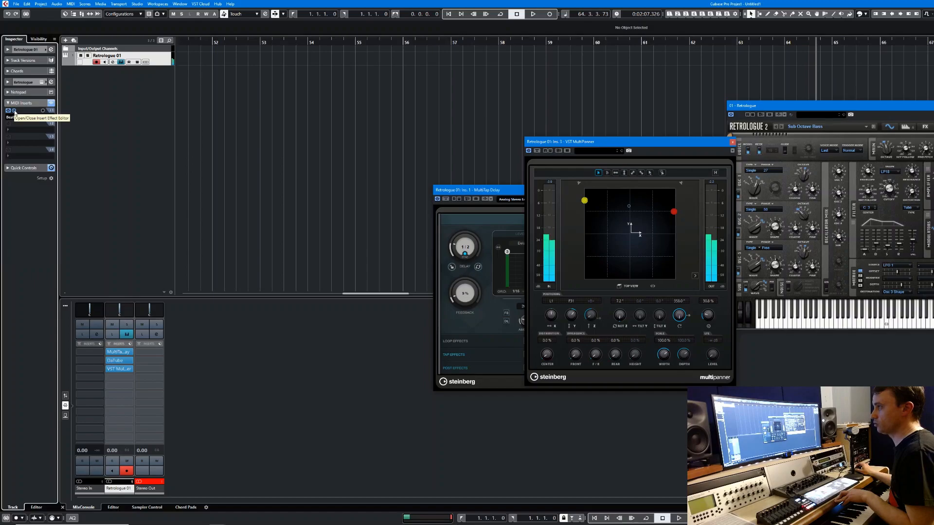
pyautogui.click(14, 111)
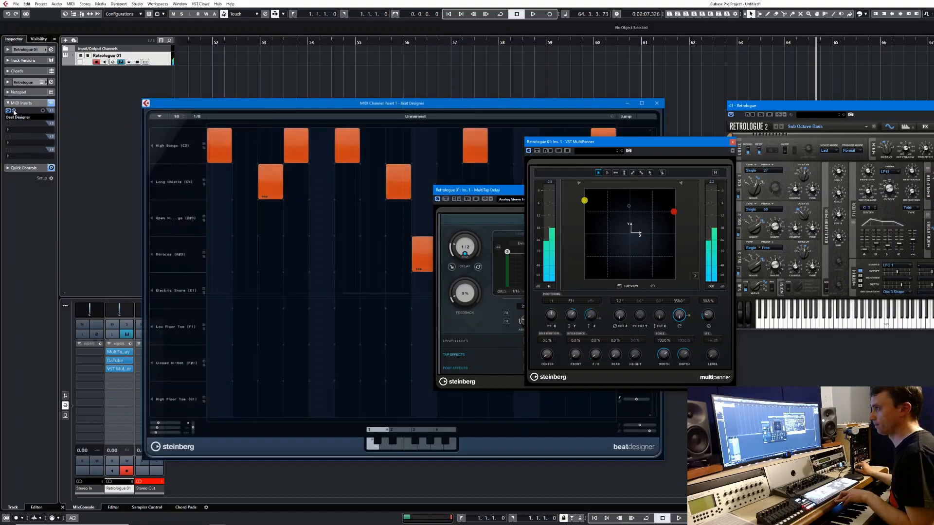
pyautogui.click(732, 142)
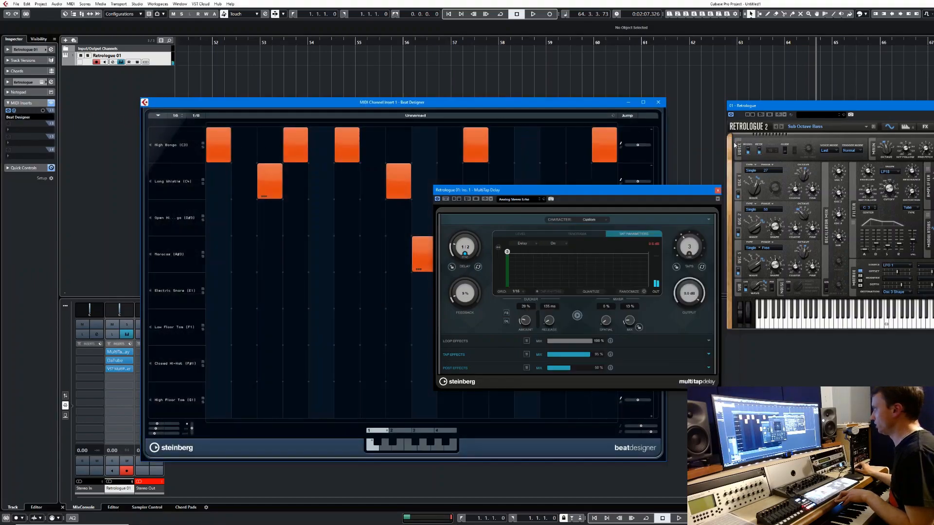
pyautogui.click(716, 190)
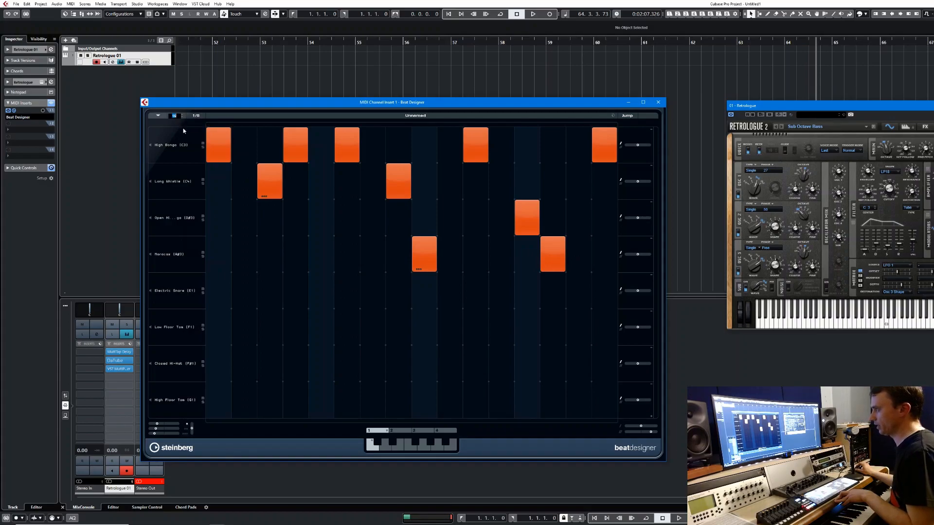
# Set the pattern to 32 steps and enter High Bongo 19, 27, Long Whistle 19, 21, Open High Conga 22, 27 and Maracas 23, 25, 26 hits.
pyautogui.write('32')
pyautogui.press('Return')
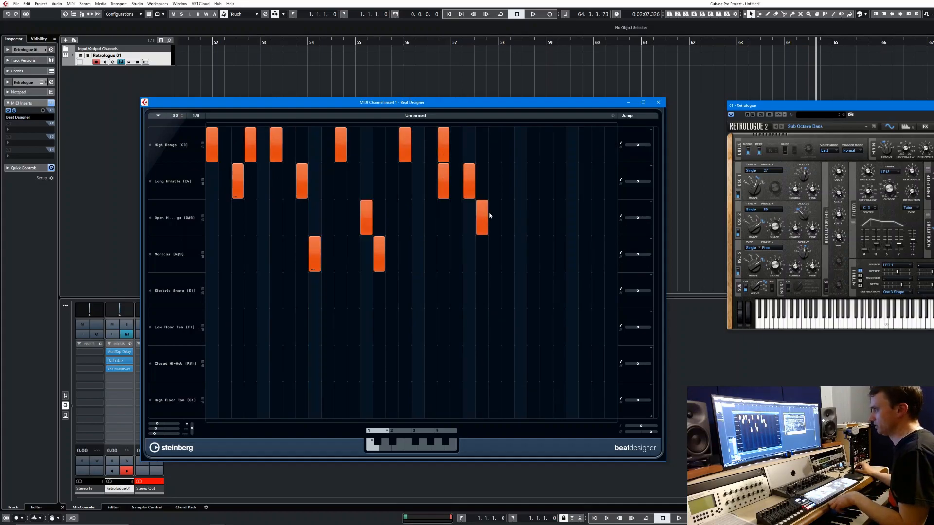
pyautogui.click(520, 253)
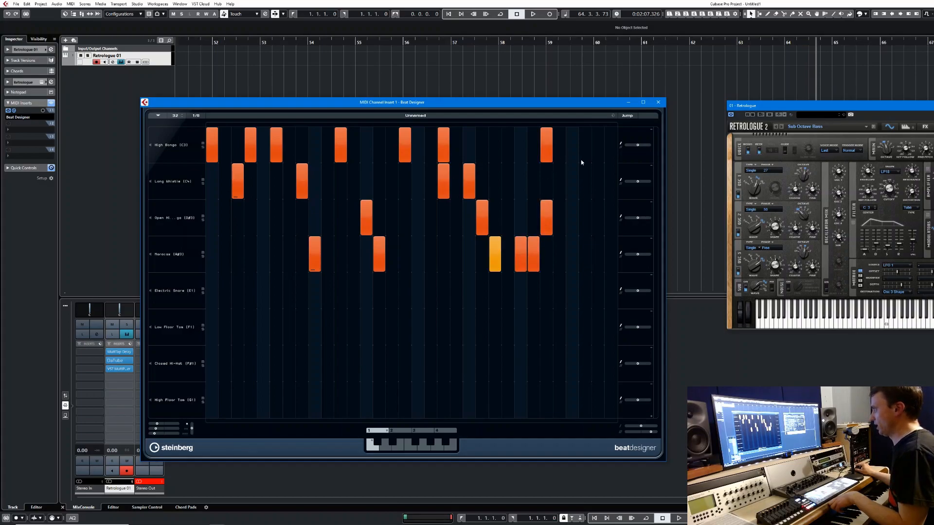
# Add High Bongo and Long Whistle hits on step 29, Long Whistle on 31 and Open High Conga on 32, and play the pattern.
pyautogui.click(572, 180)
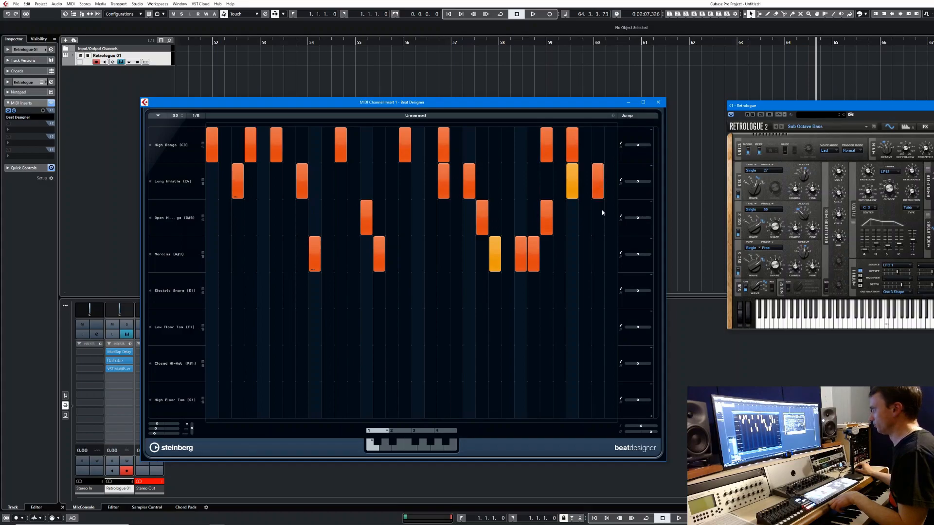
pyautogui.click(609, 223)
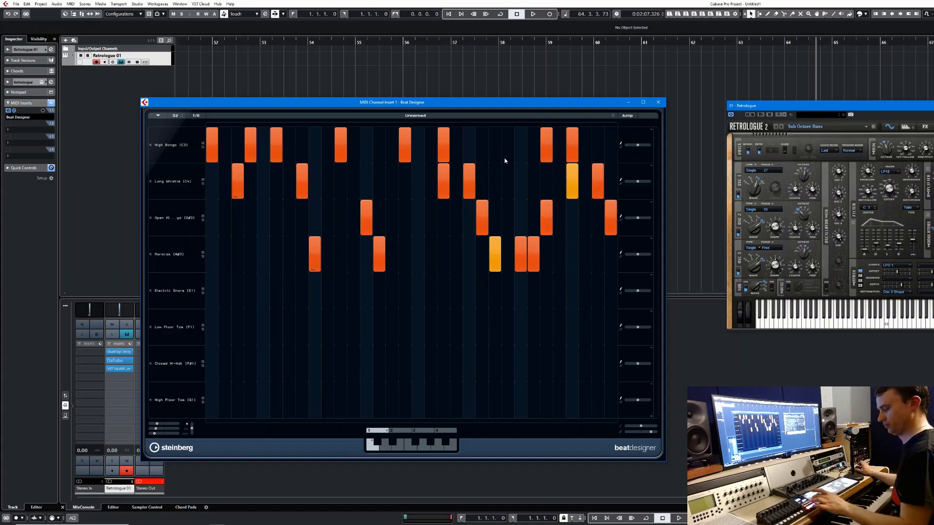
pyautogui.press('space')
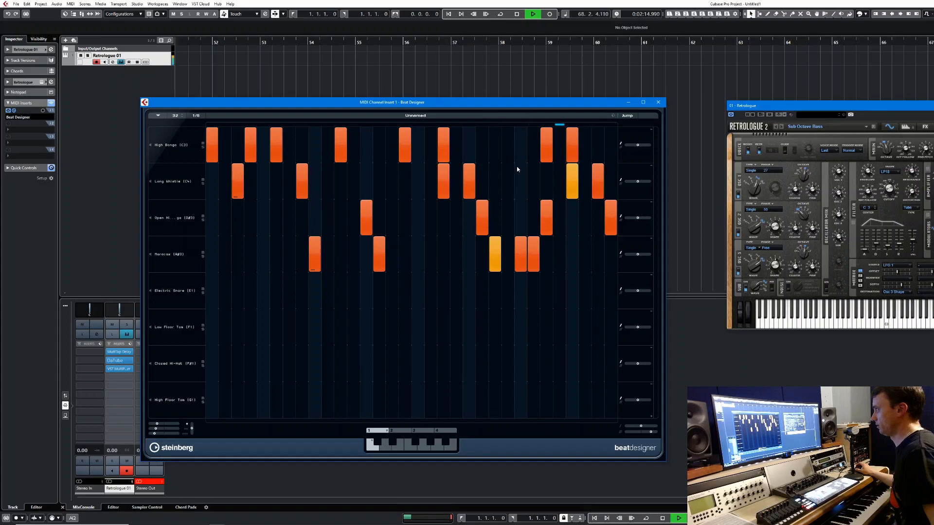
# Add flams to the Open High Conga hit on step 22 and Maracas hit on step 25, turn off Retrologue's Mono mode and stop playback.
pyautogui.click(482, 234)
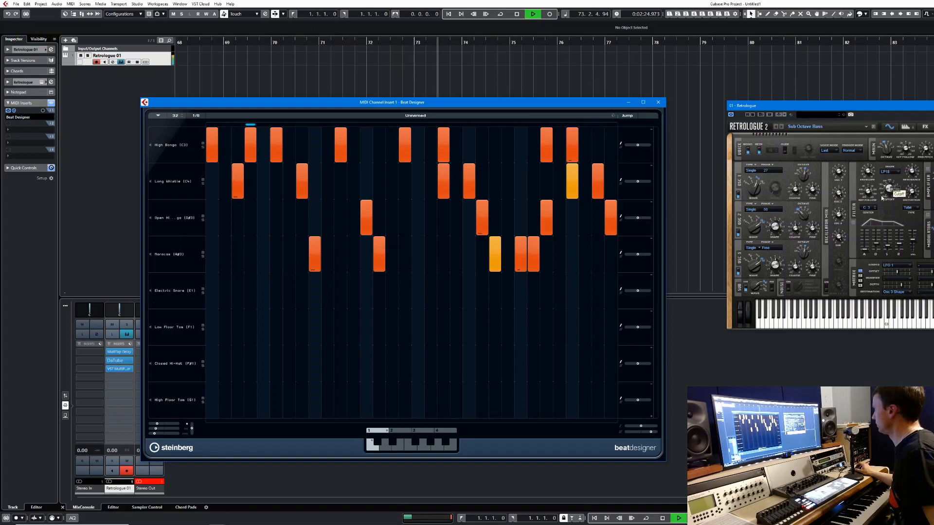
pyautogui.click(748, 150)
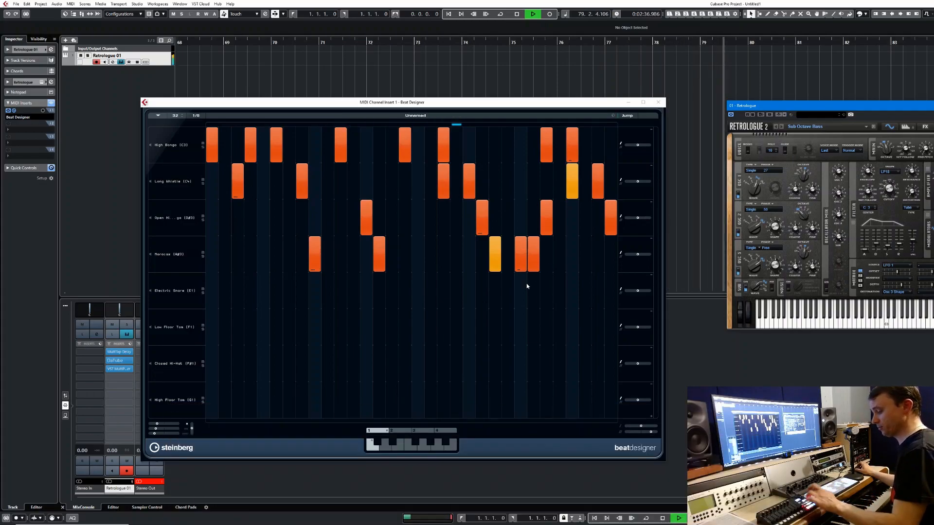
pyautogui.press('space')
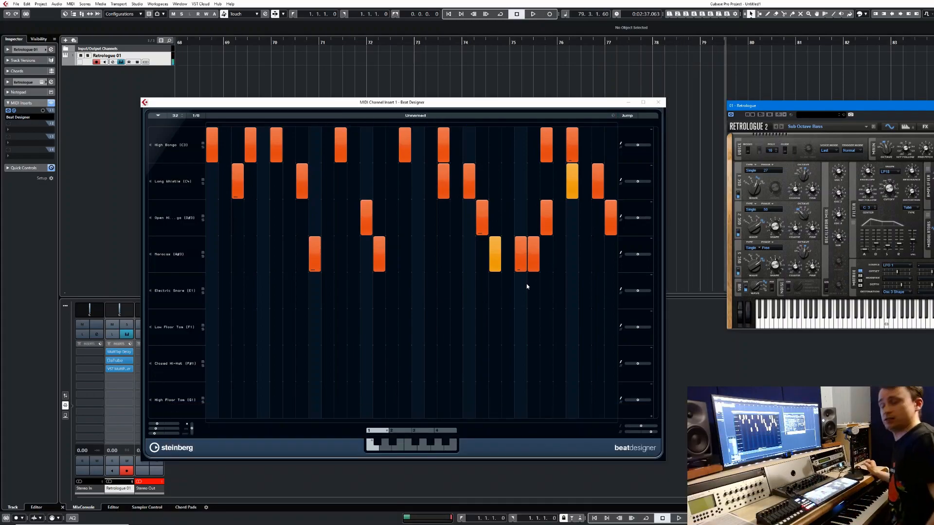